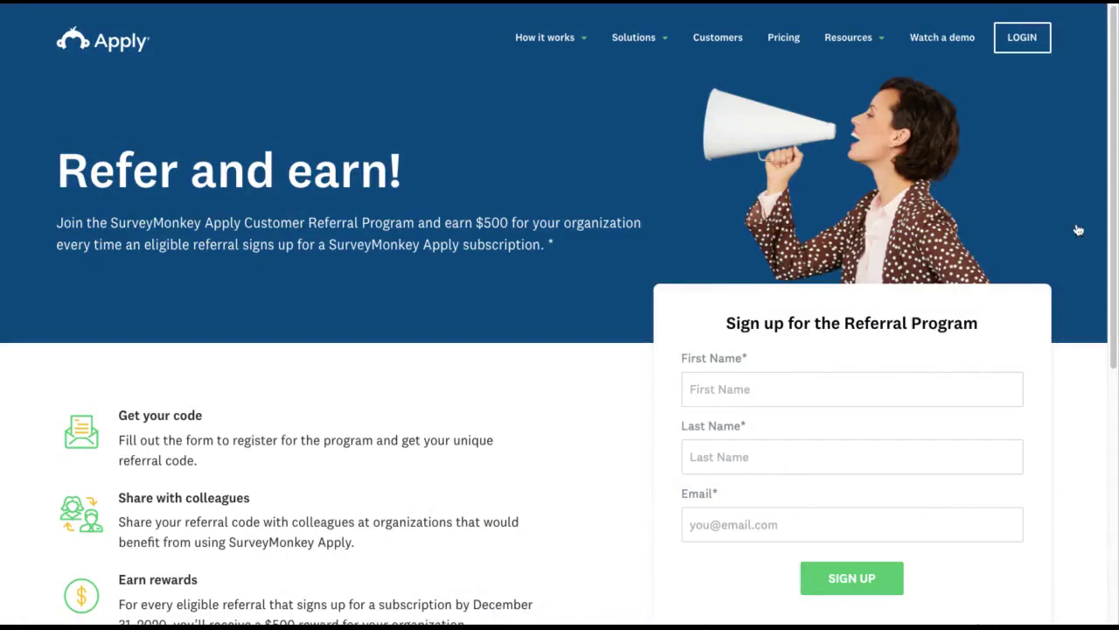
Step: Look over the SurveyMonkey Apply referral page and the Alpha Foods rewards program sign-up page
scroll(560, 315, down, 2)
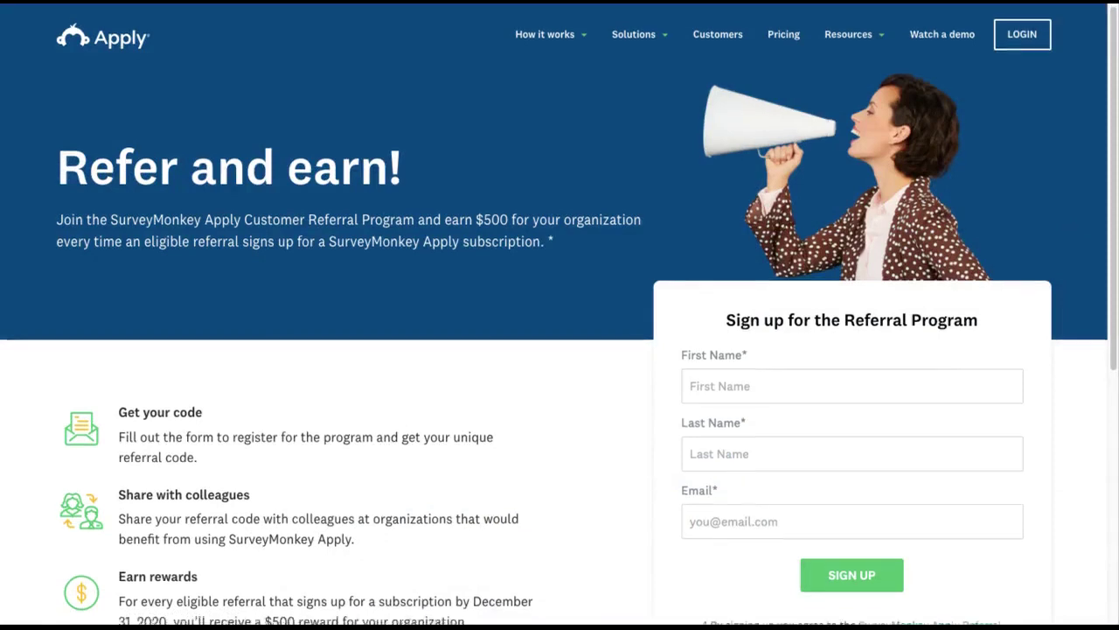
scroll(559, 315, down, 2)
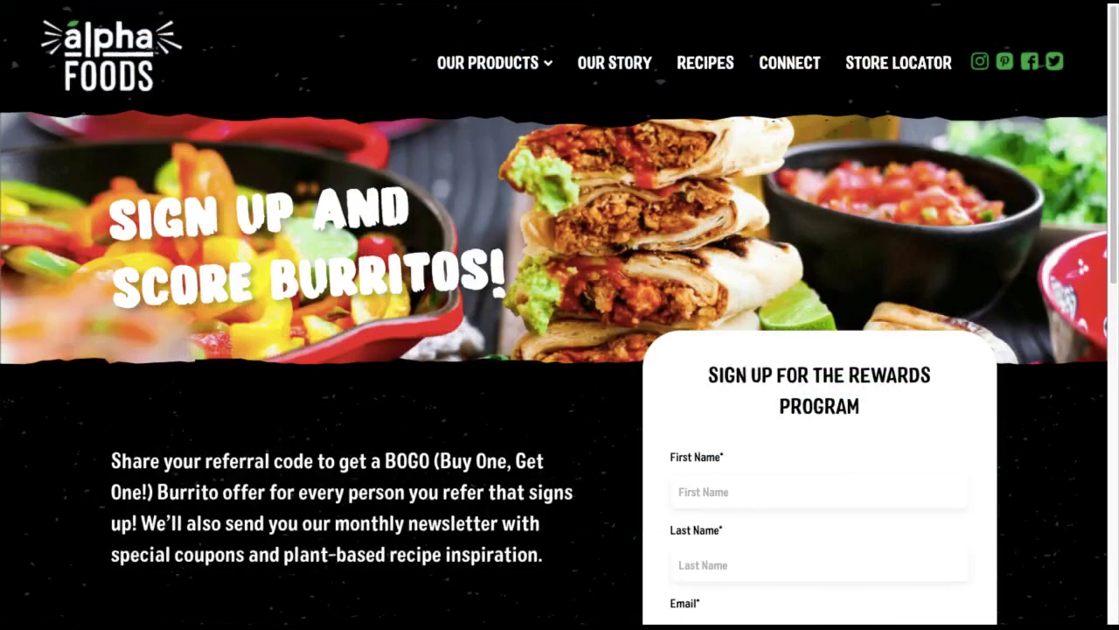
scroll(1043, 406, down, 3)
scroll(559, 368, down, 5)
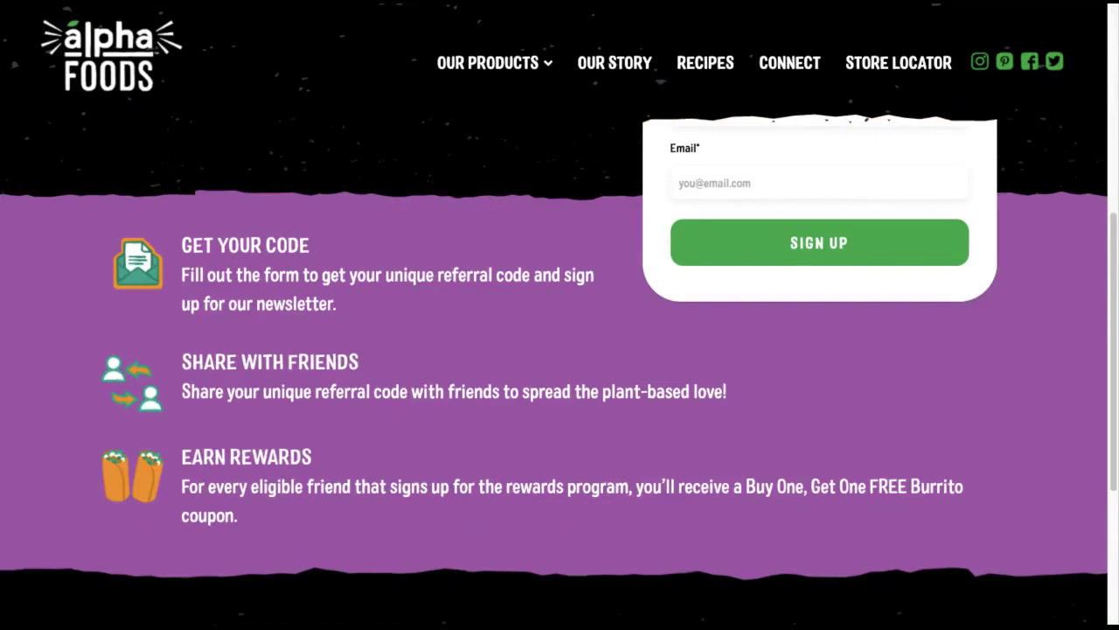
scroll(560, 350, up, 2)
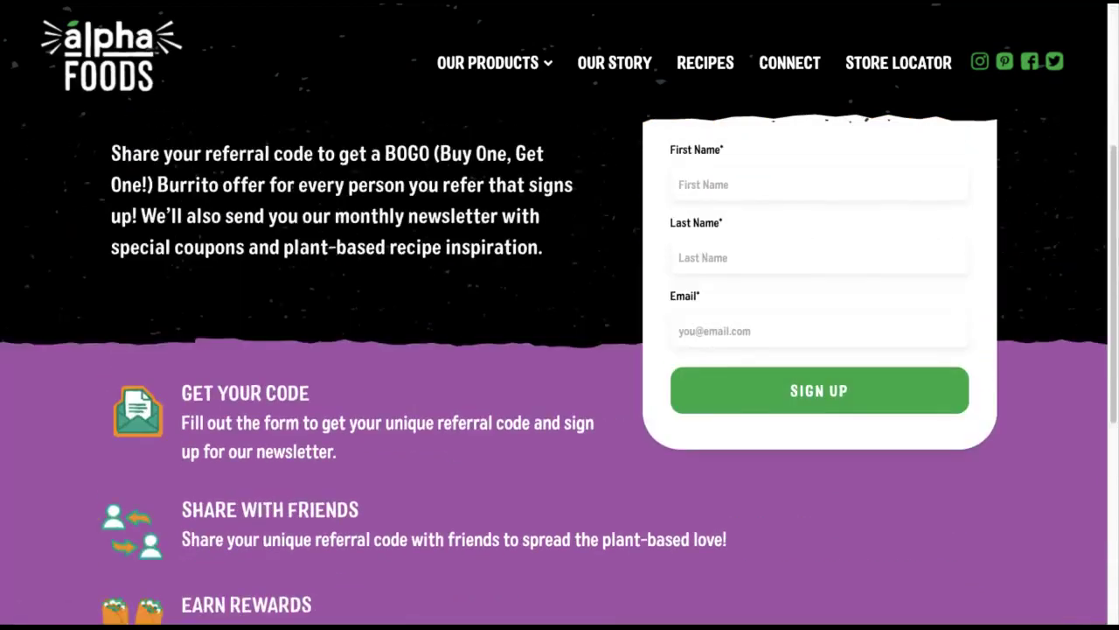
scroll(560, 367, up, 2)
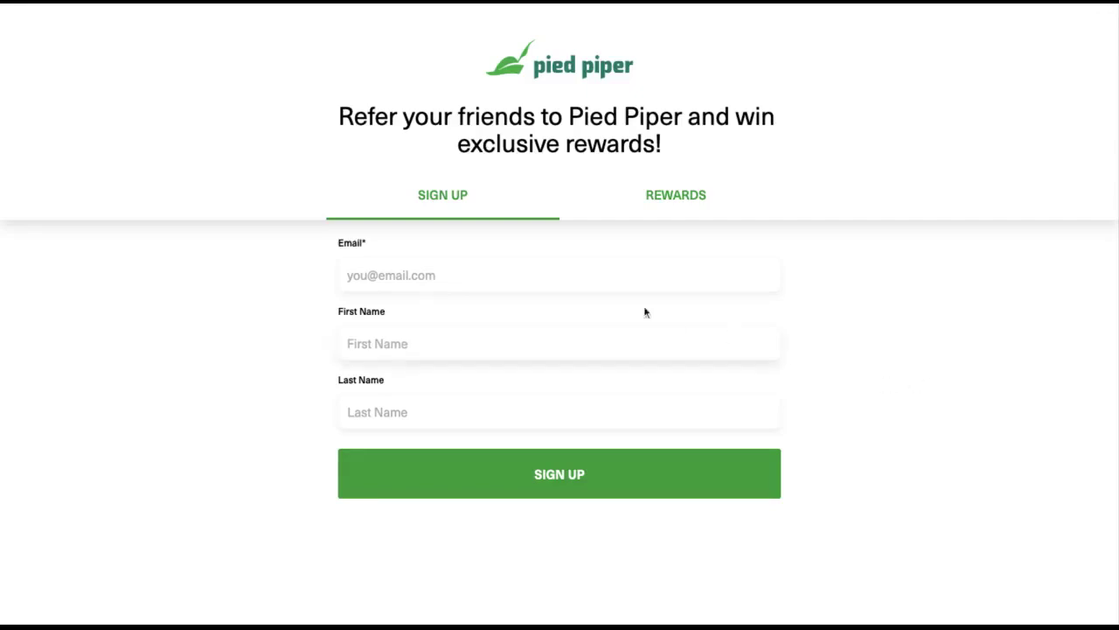
Step: Sign up for the Pied Piper referral program with an email, first name and last name, and view its rewards
click(532, 282)
key(ctrl+v)
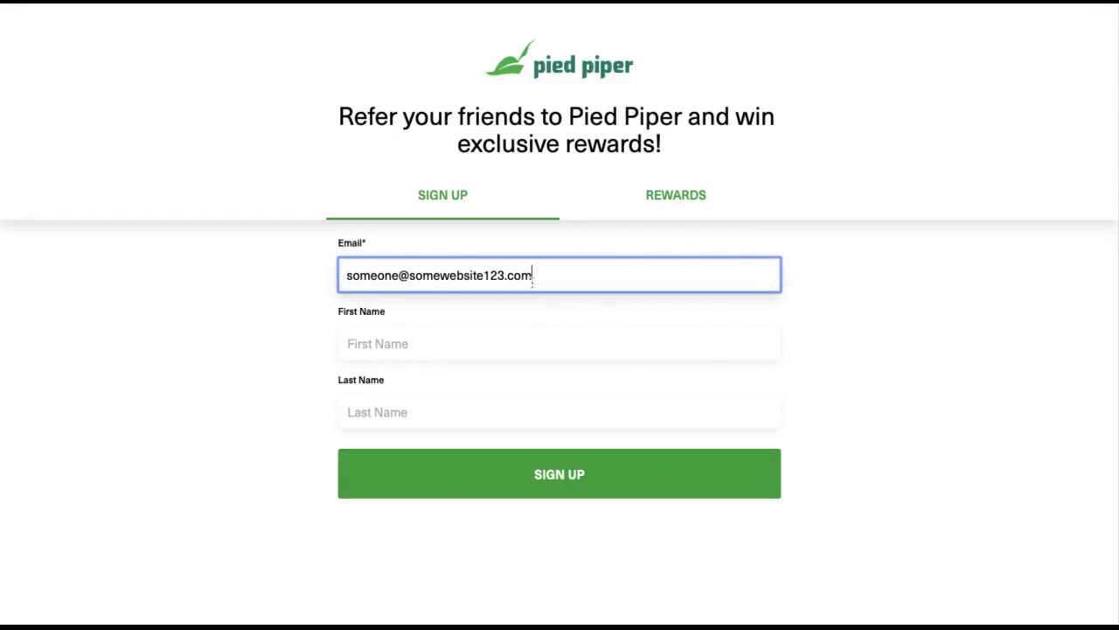
key(Tab)
text(Bob)
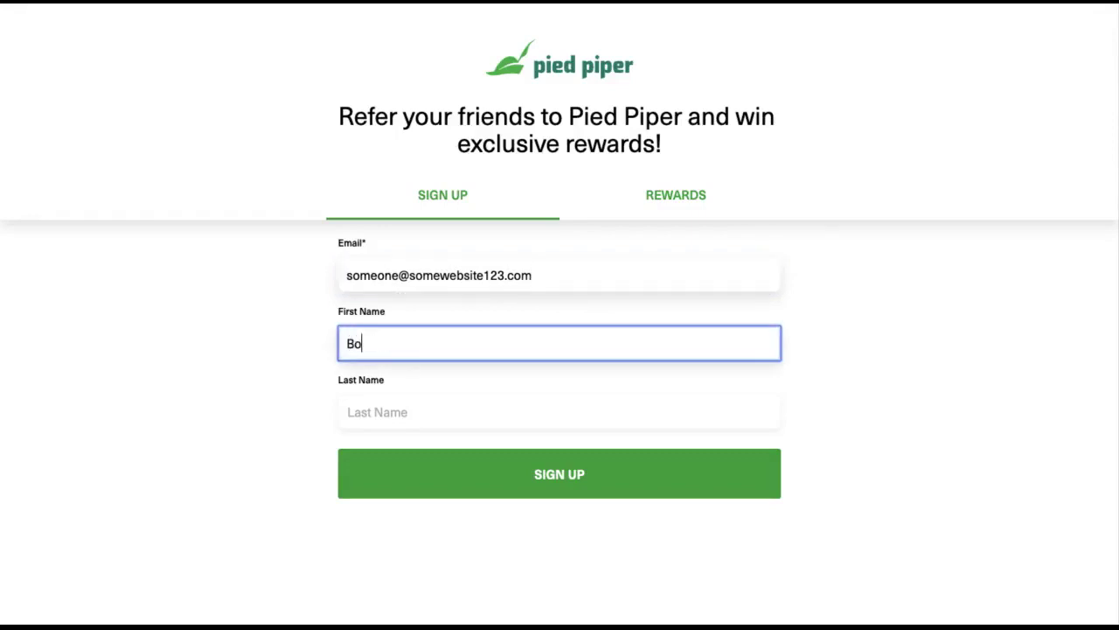
key(Tab)
text(Loblaw)
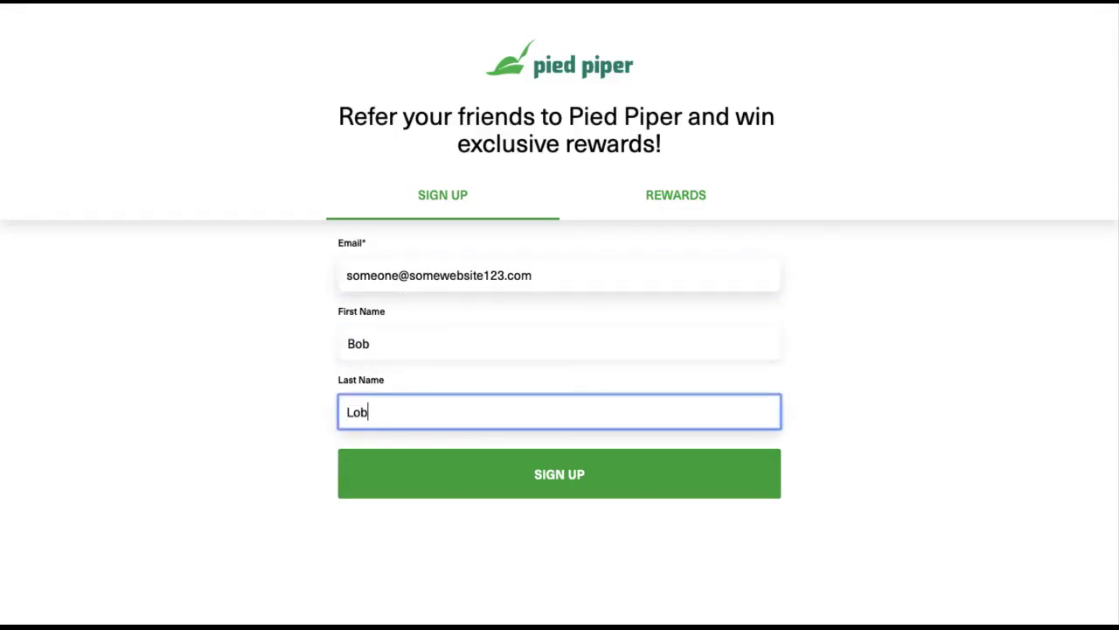
click(589, 495)
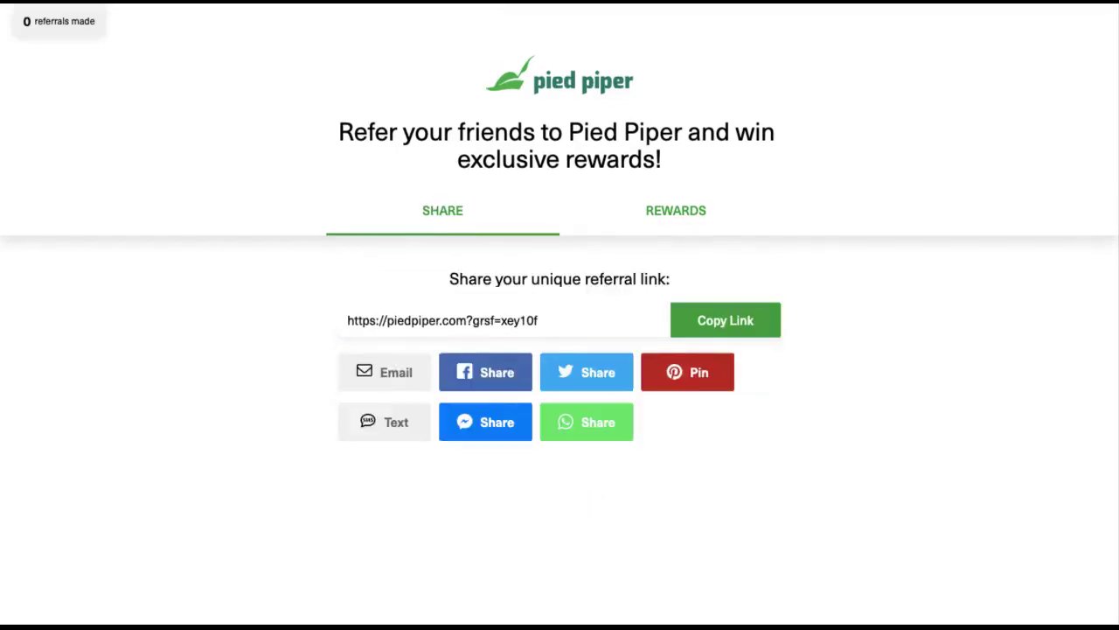
click(639, 231)
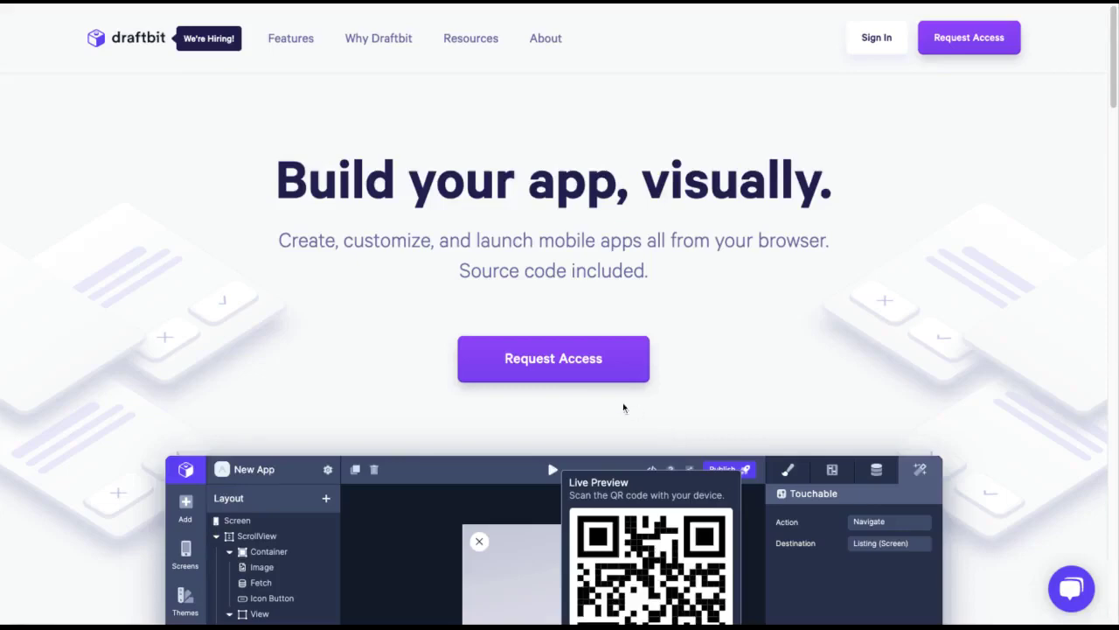
Step: Request access on the Draftbit home page and look over the waitlist page with its referral sharing options
click(578, 371)
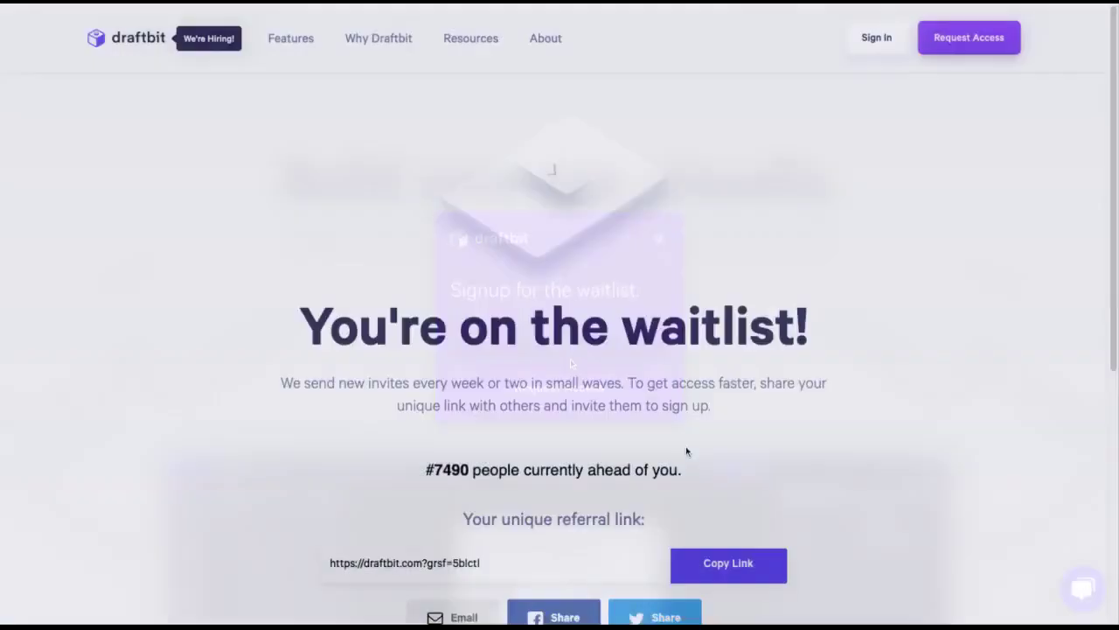
scroll(560, 350, down, 3)
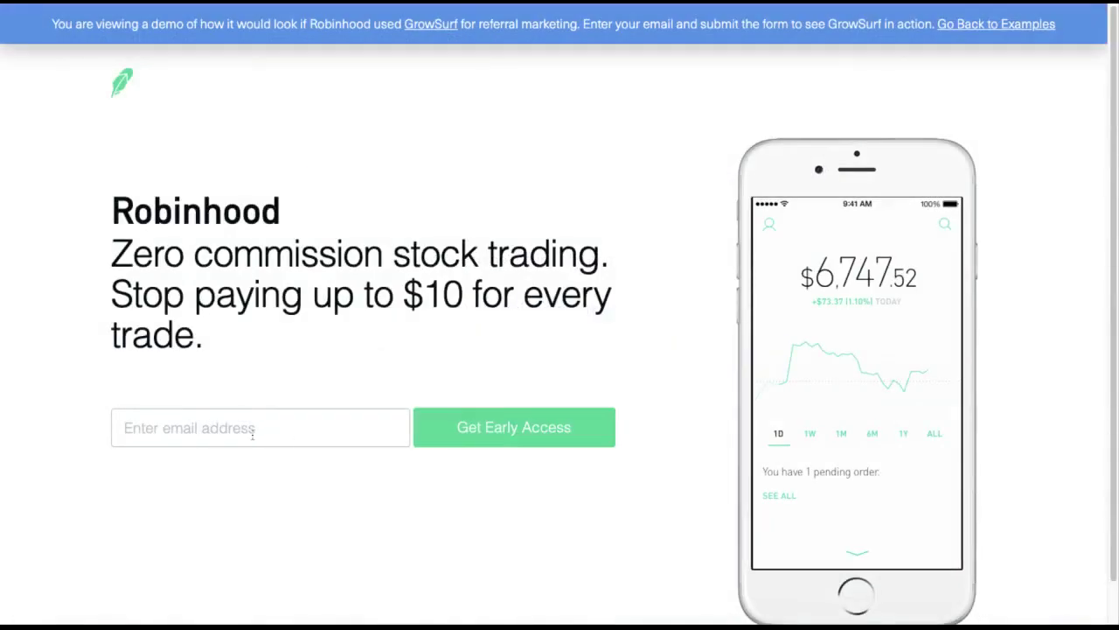
Step: Enter an email address in the Robinhood demo form and request early access
click(253, 433)
key(ctrl+v)
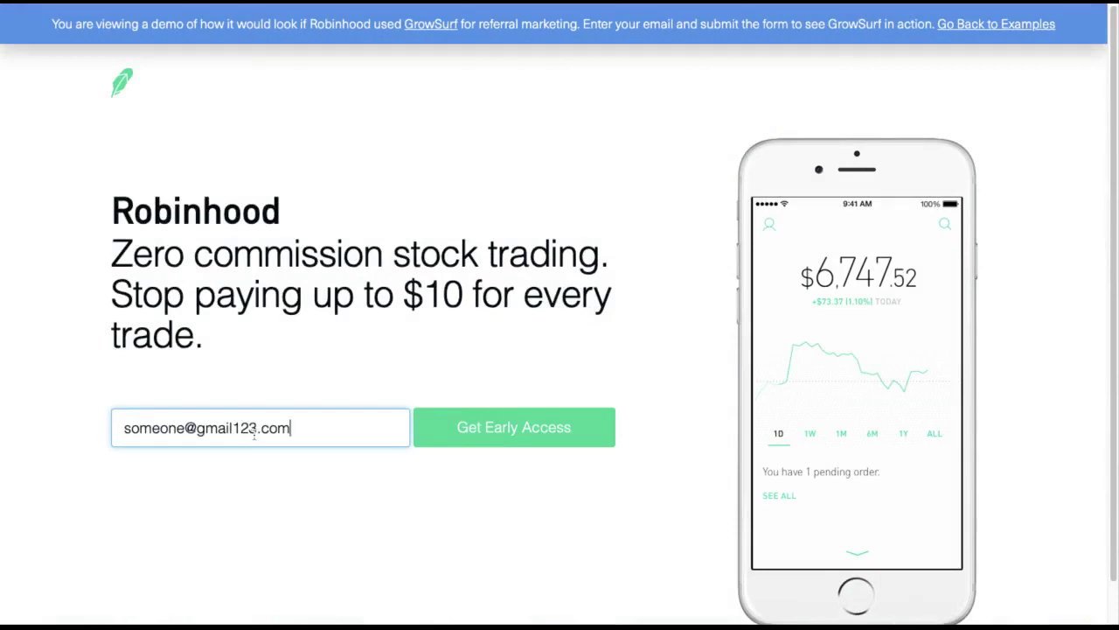
click(445, 437)
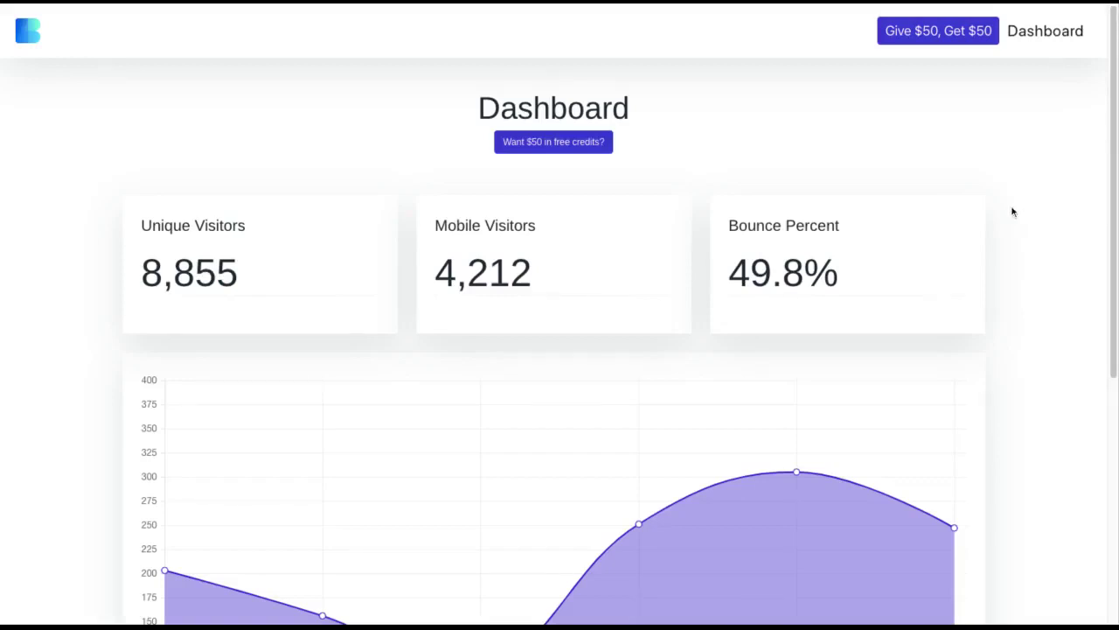
Step: Open the dashboard's Give $50, Get $50 page and advance through its tour of the referral link and stats embed codes
click(942, 41)
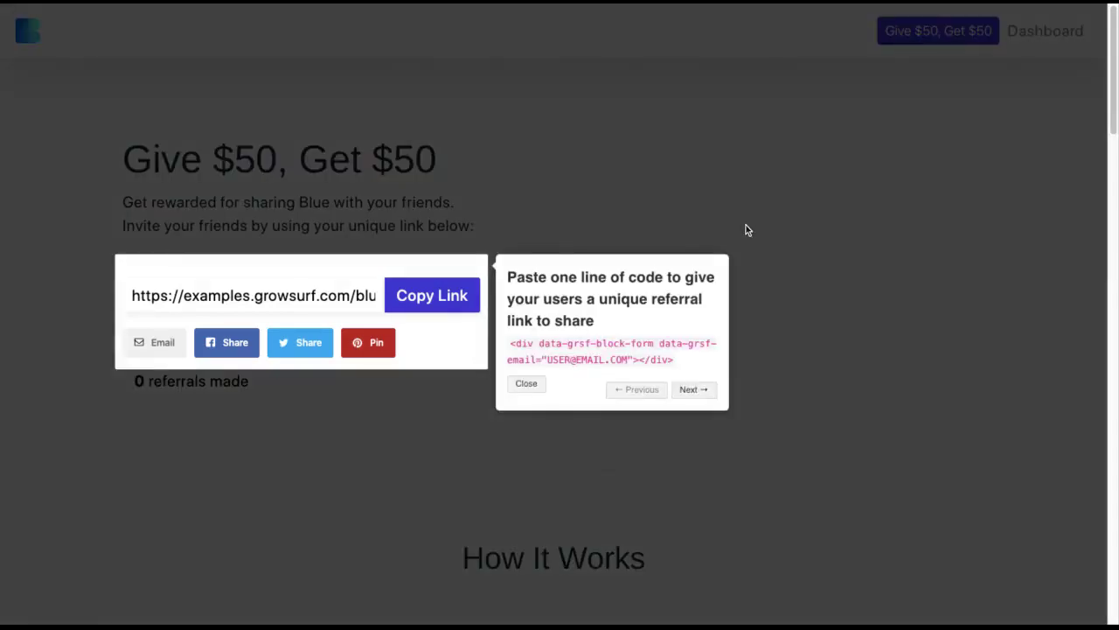
click(696, 391)
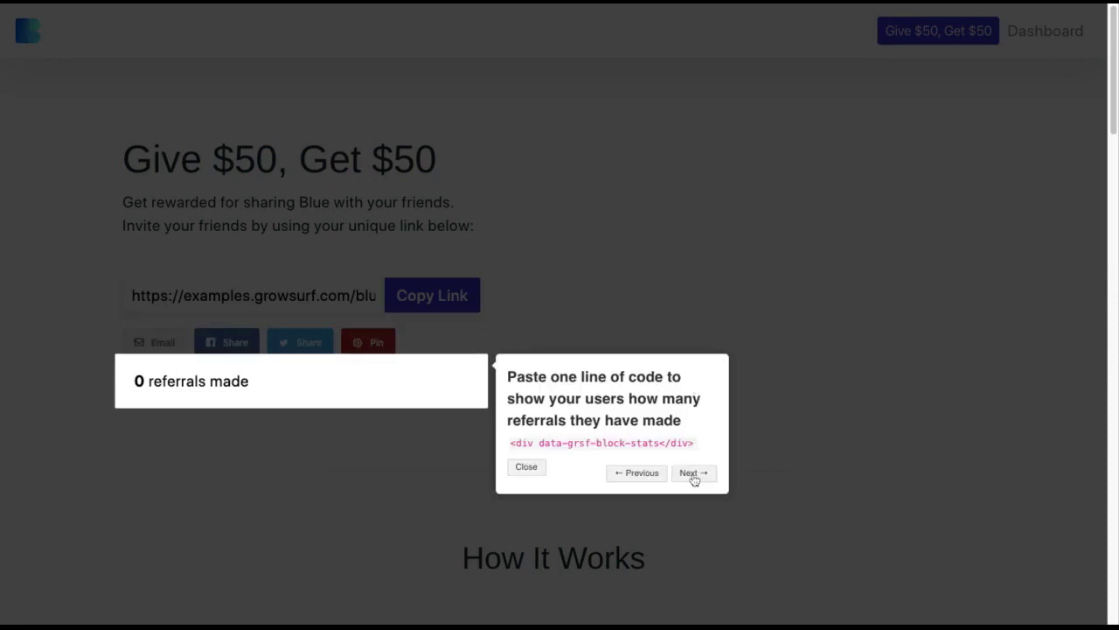
click(692, 473)
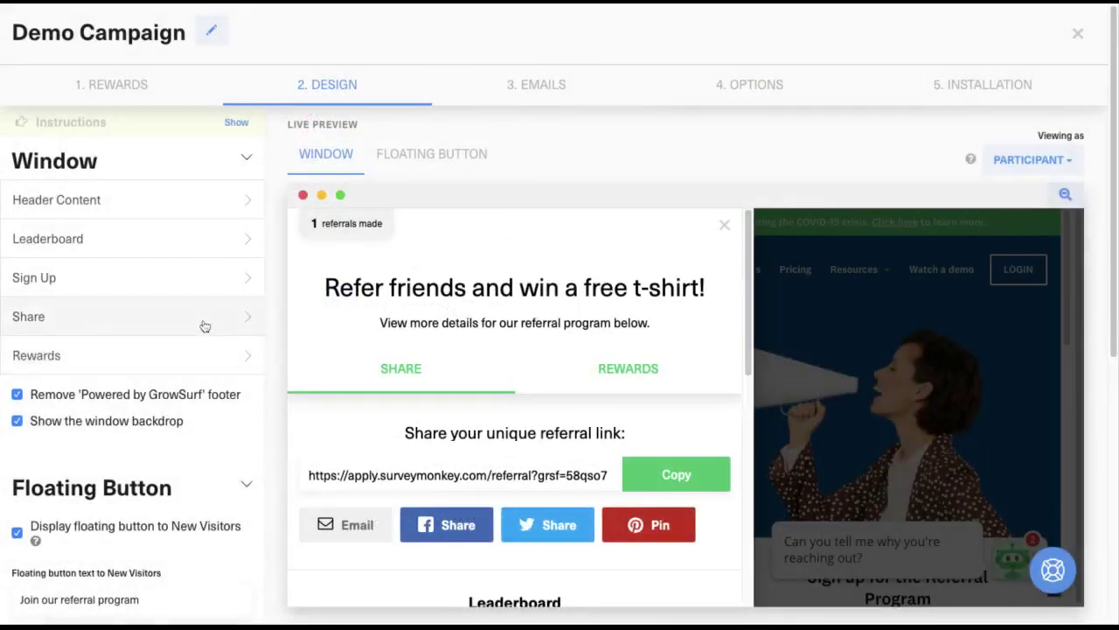
Step: Change the Share directions in the Demo Campaign design to "Share your unique referral link to your friends:"
click(205, 326)
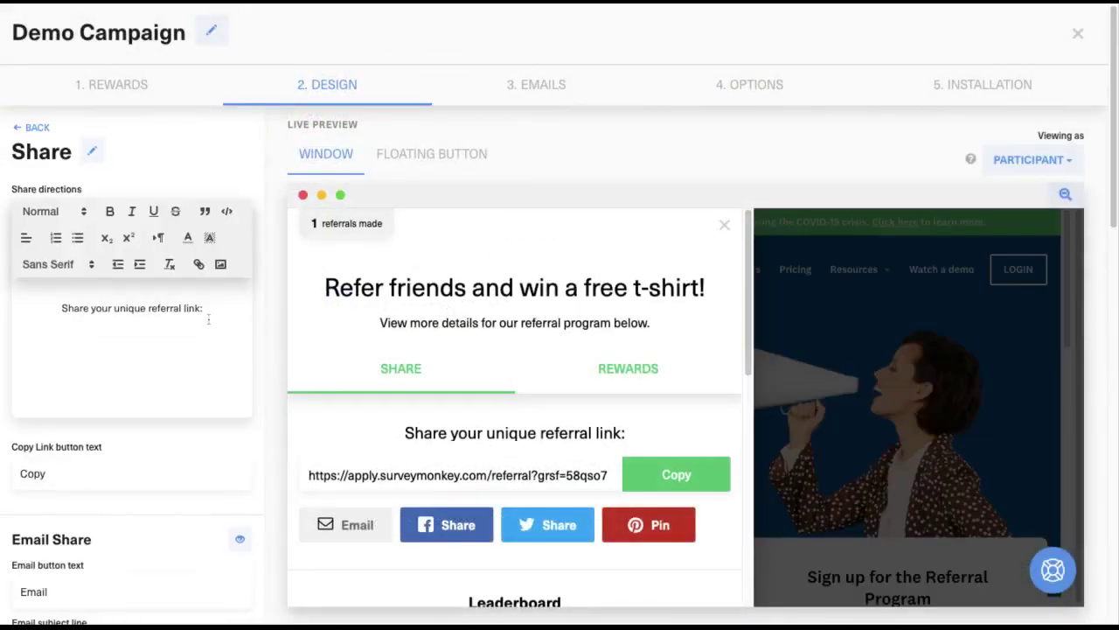
click(206, 309)
text(to your frien)
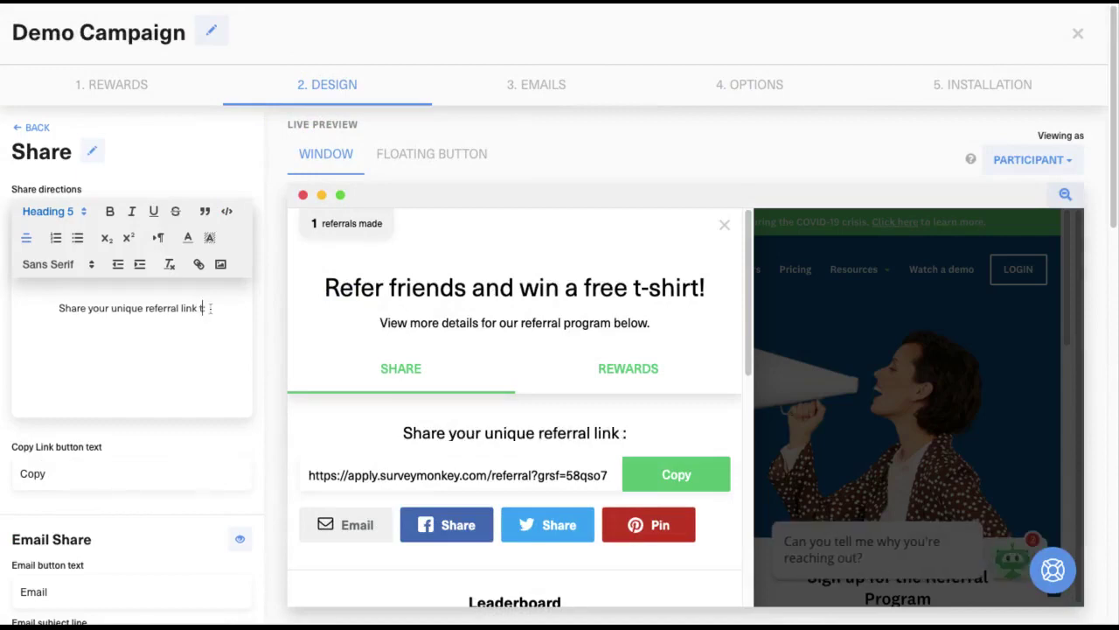
text(ds:)
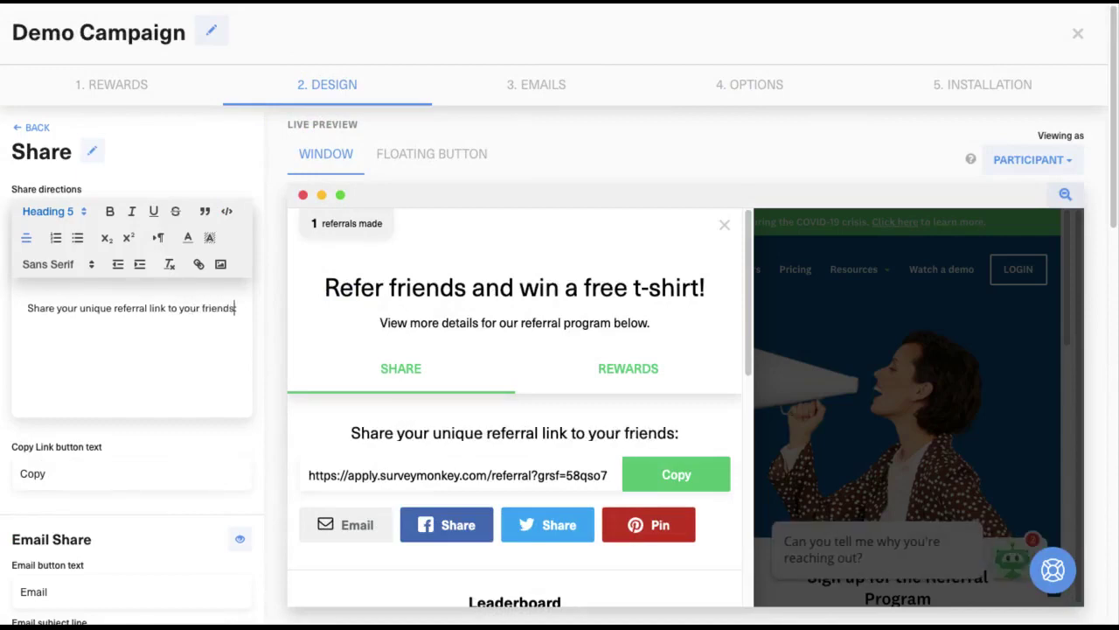
Step: Enable the SMS, Messenger and WhatsApp share options in the Share settings and return to the main design settings
scroll(210, 379, down, 3)
scroll(210, 378, down, 14)
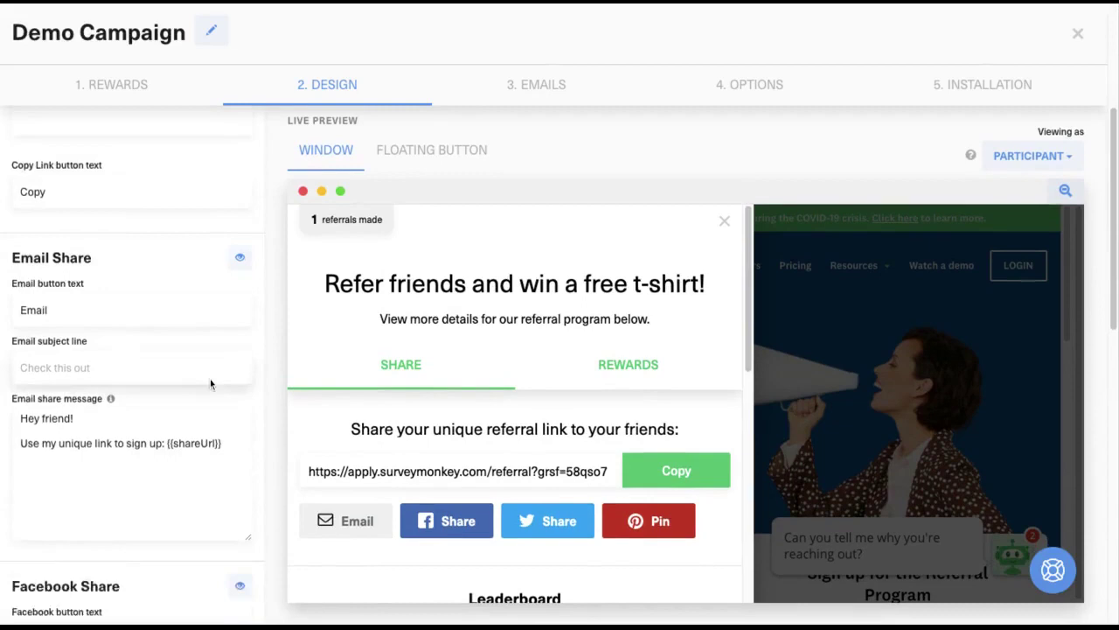
scroll(209, 379, down, 4)
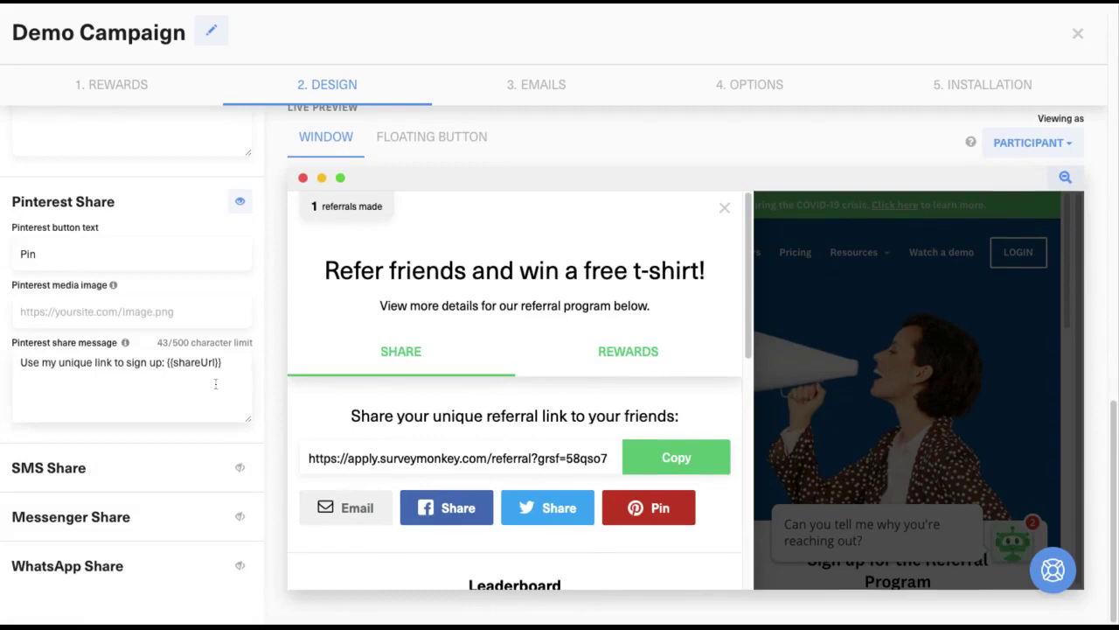
click(645, 169)
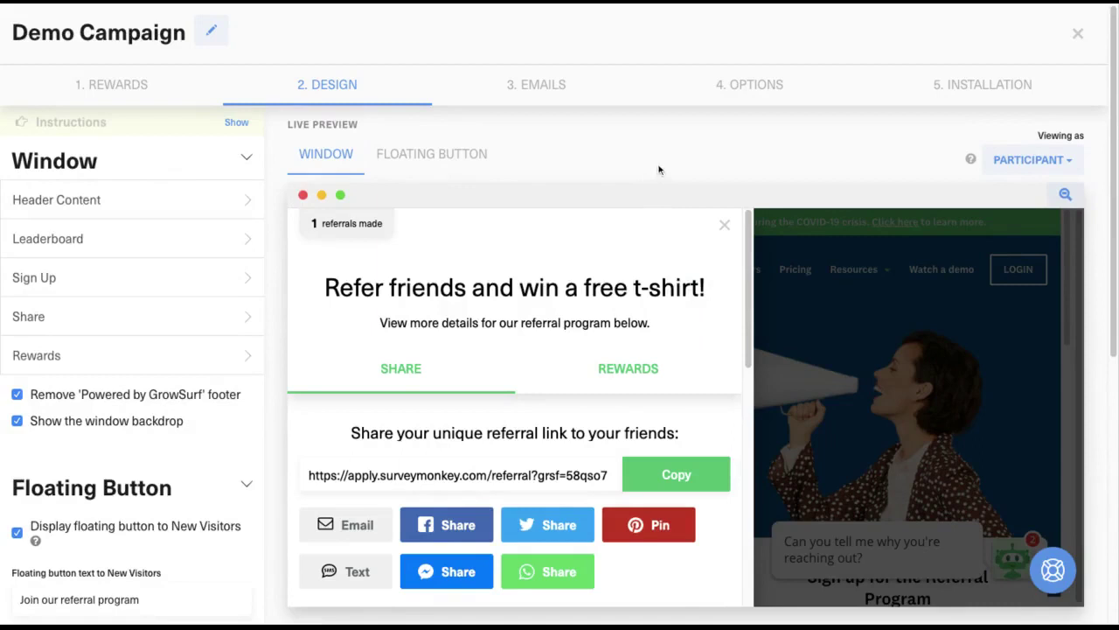
Step: Preview the referral window as a New Visitor and switch the preview back to Participant
click(1019, 169)
click(1027, 199)
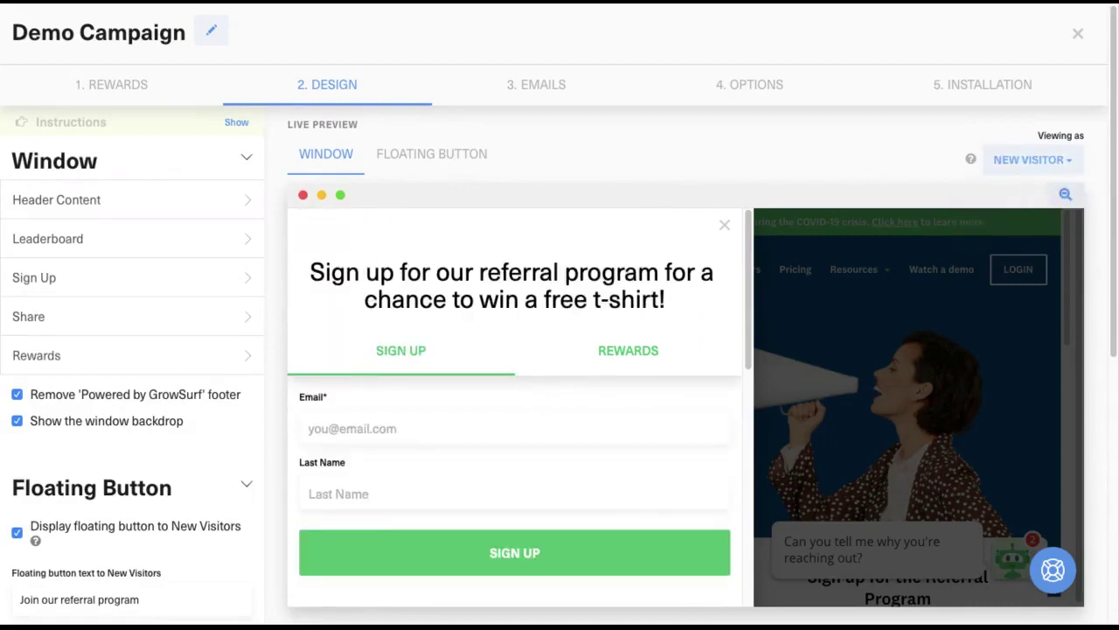
click(1028, 166)
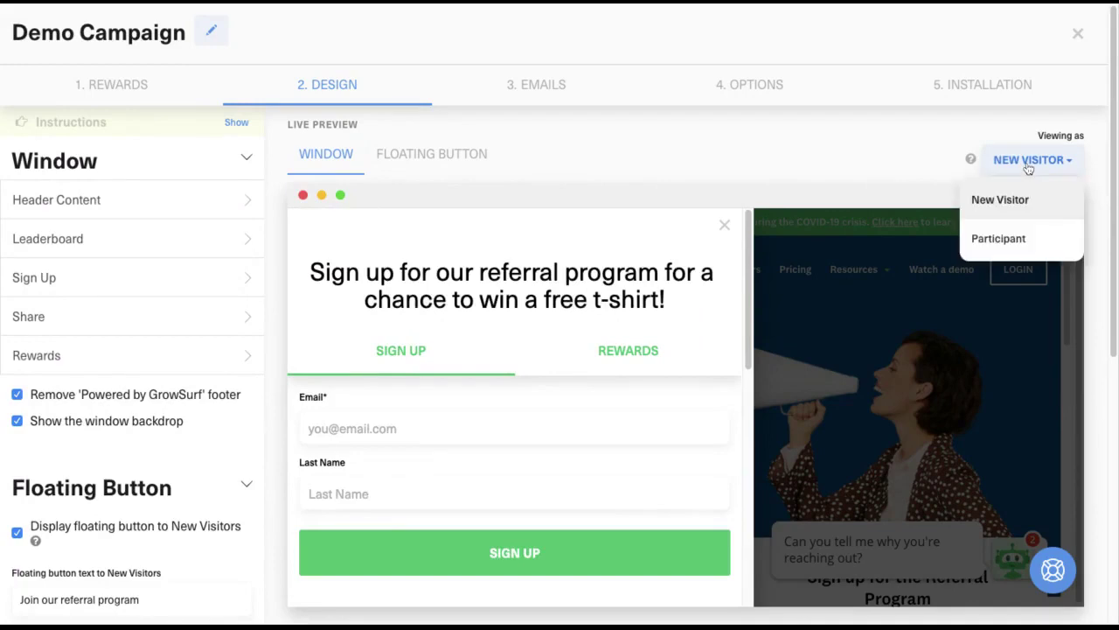
click(1026, 238)
Step: Preview the floating button, turn its display to Participants off and back on, and return to the window preview
scroll(440, 195, down, 4)
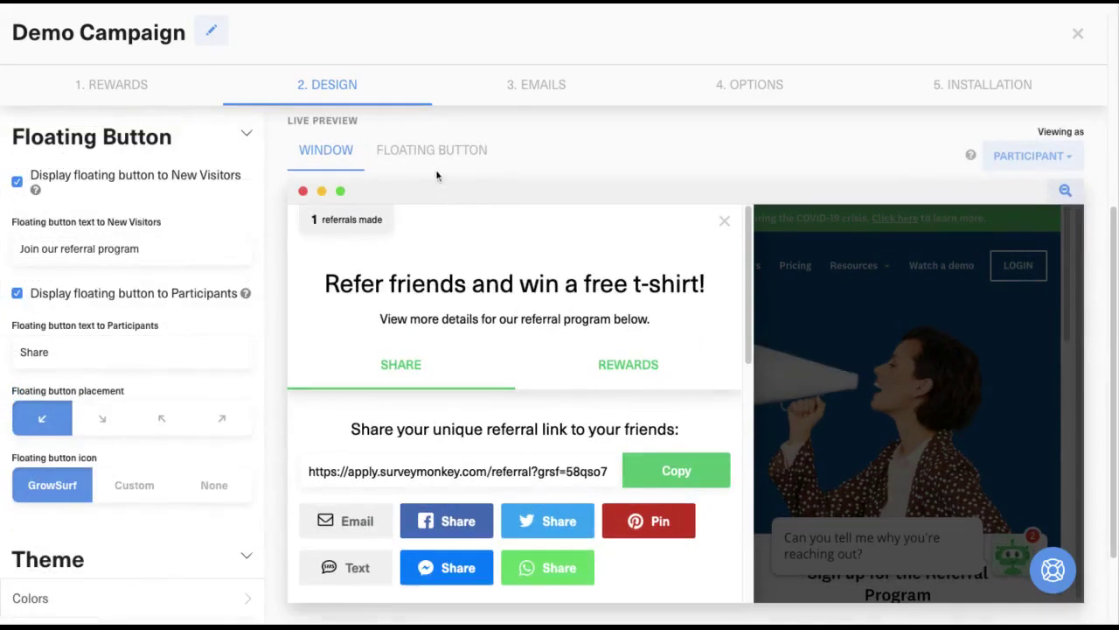
click(436, 161)
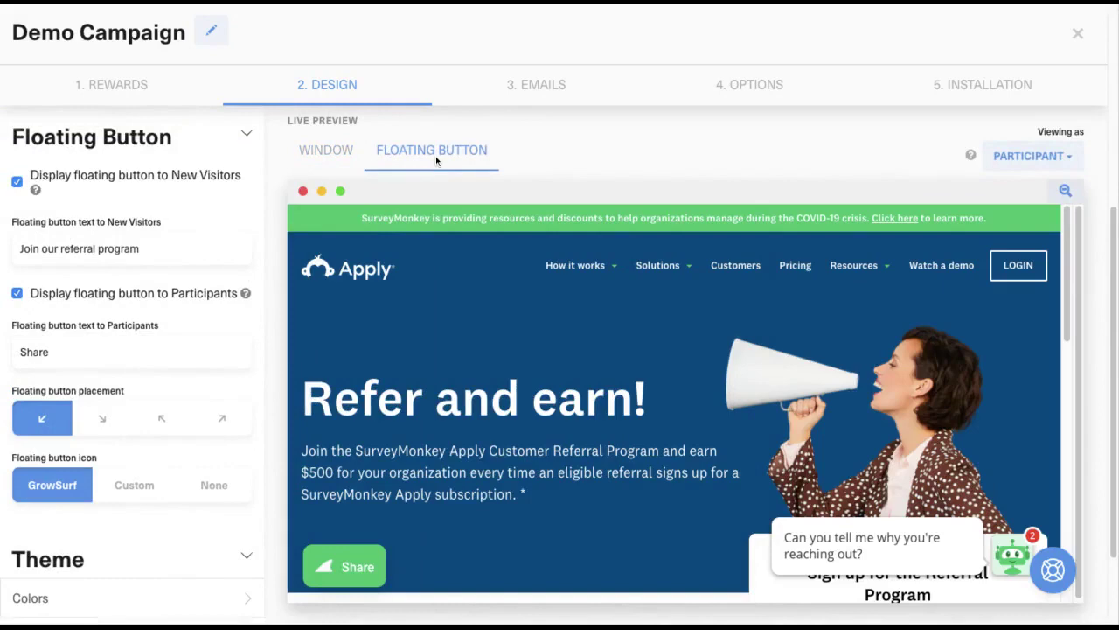
click(202, 294)
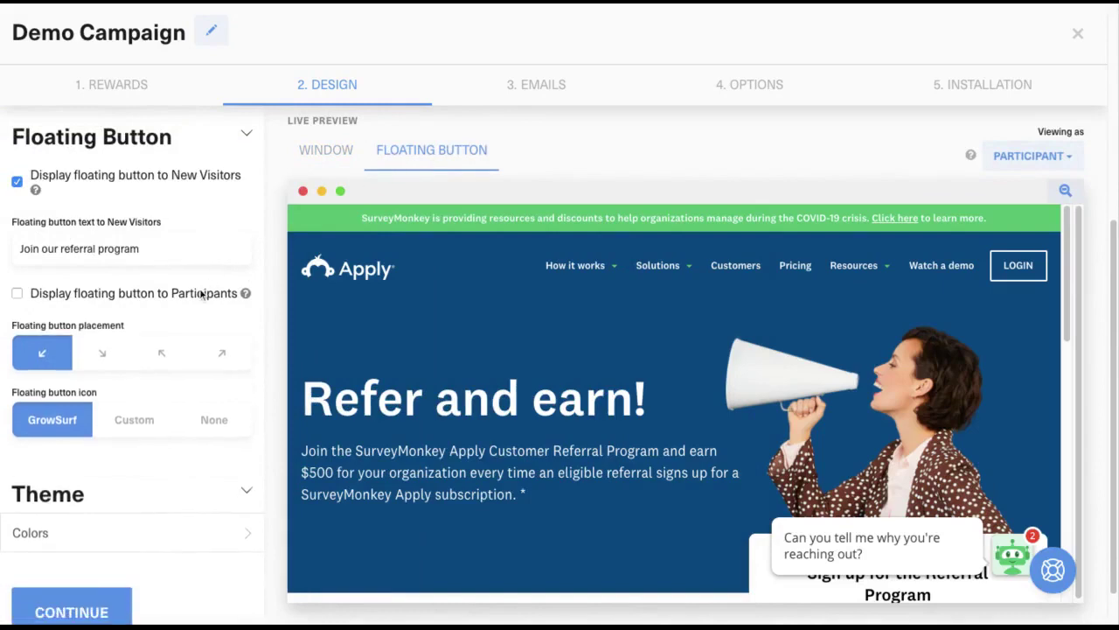
click(202, 294)
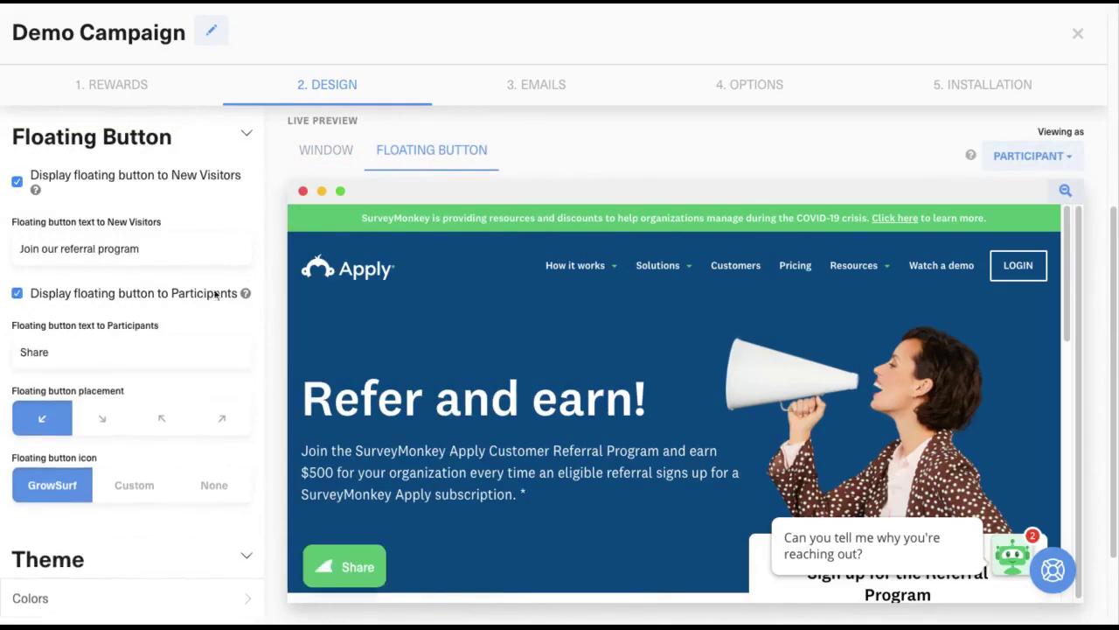
click(335, 167)
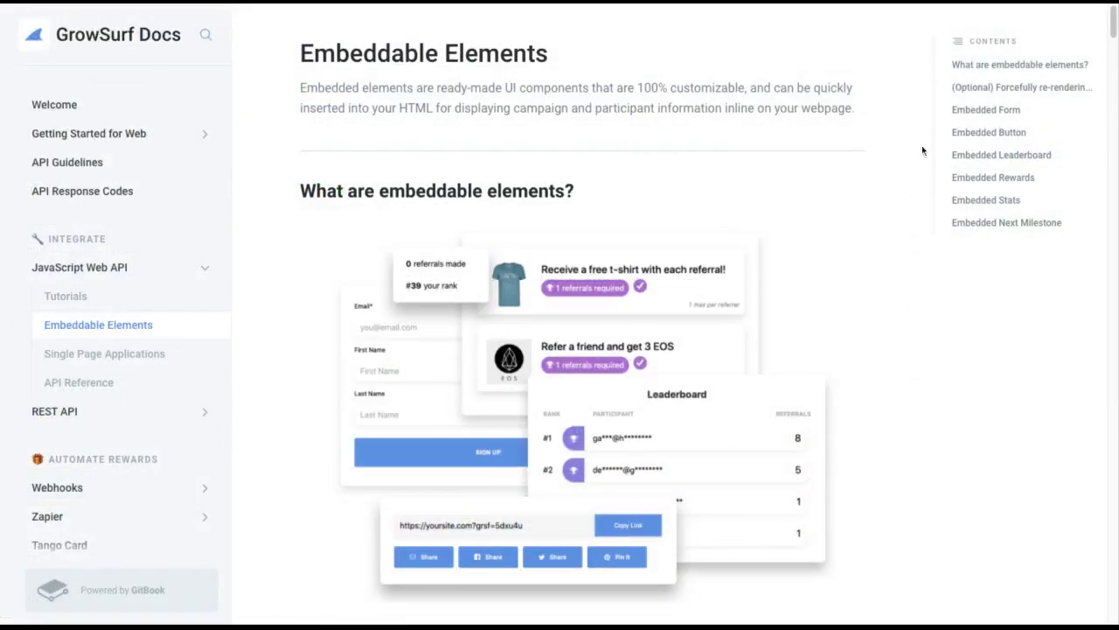
Step: Review the embedded form, button, leaderboard, rewards, stats and next milestone sections of the GrowSurf Embeddable Elements documentation
click(972, 117)
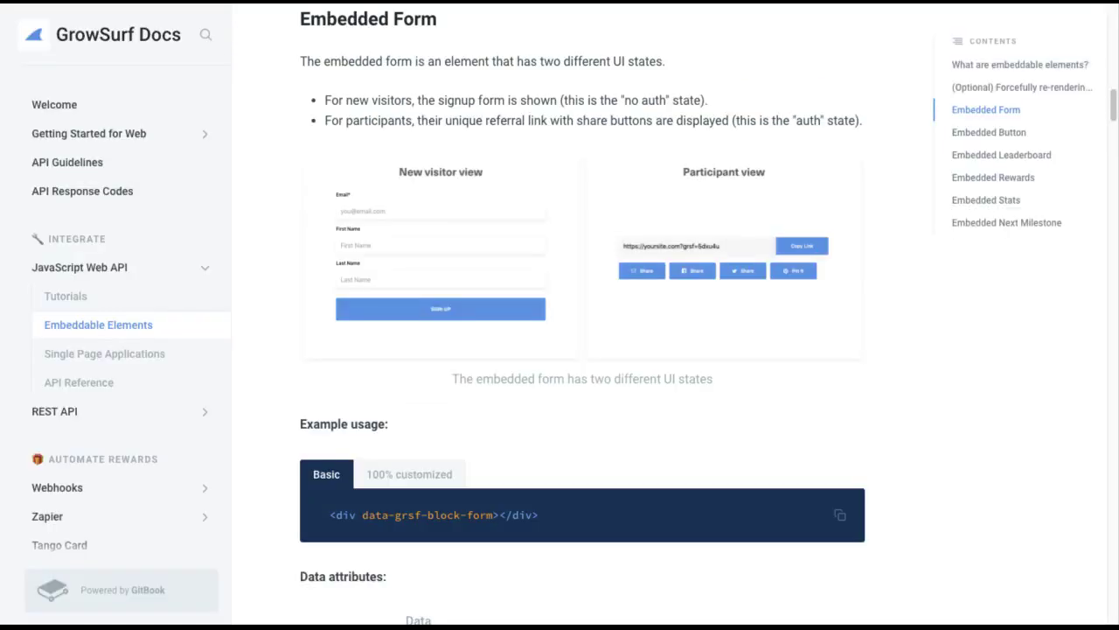
click(980, 134)
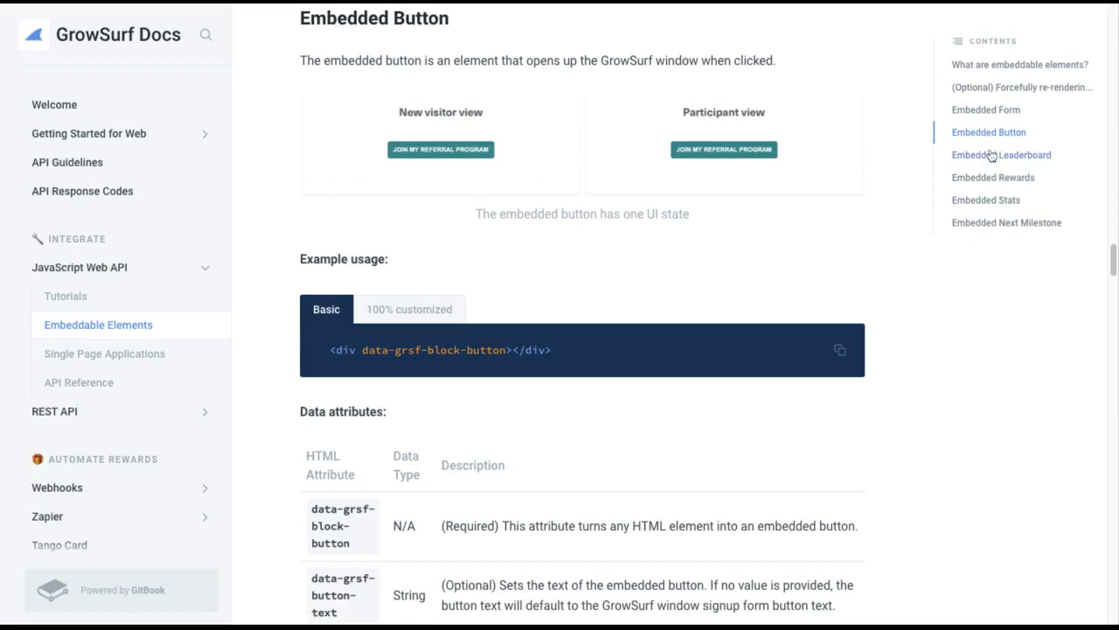
click(991, 155)
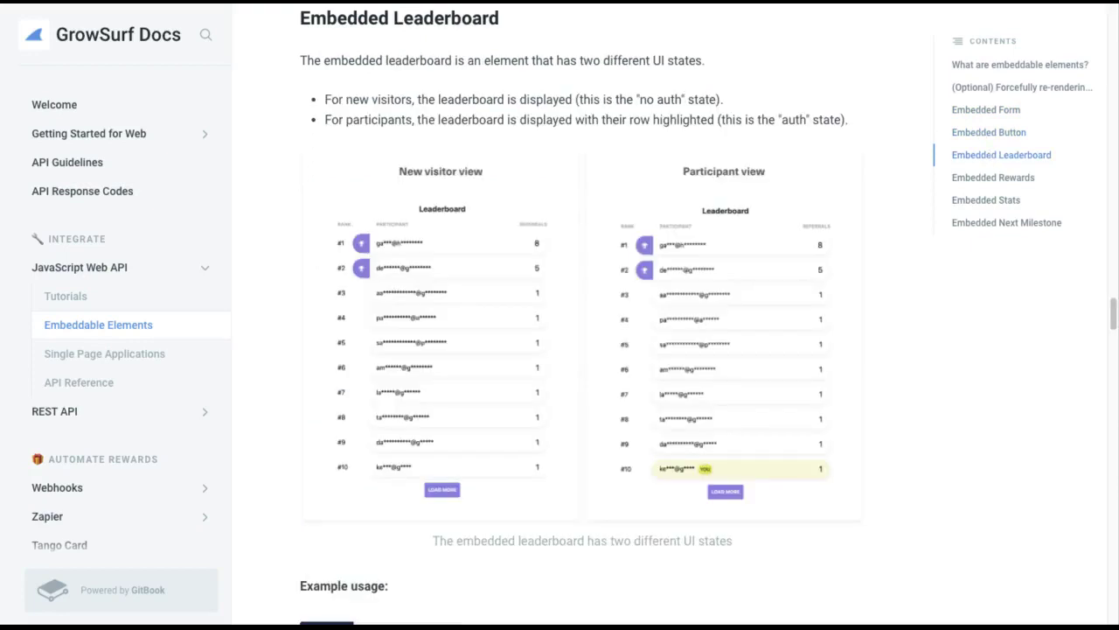
click(992, 177)
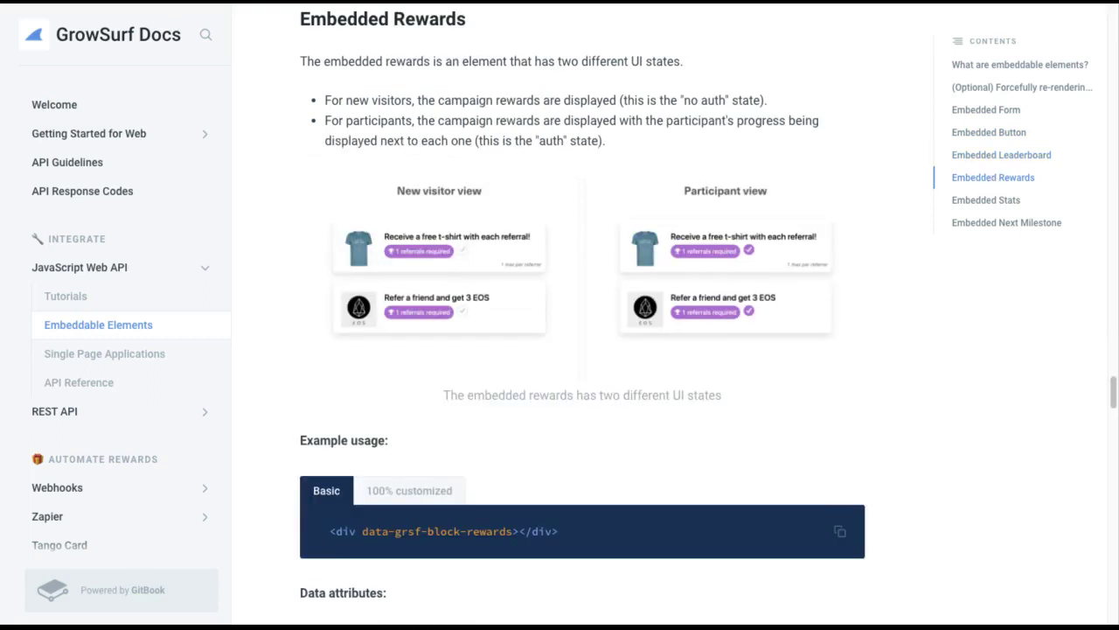
click(993, 203)
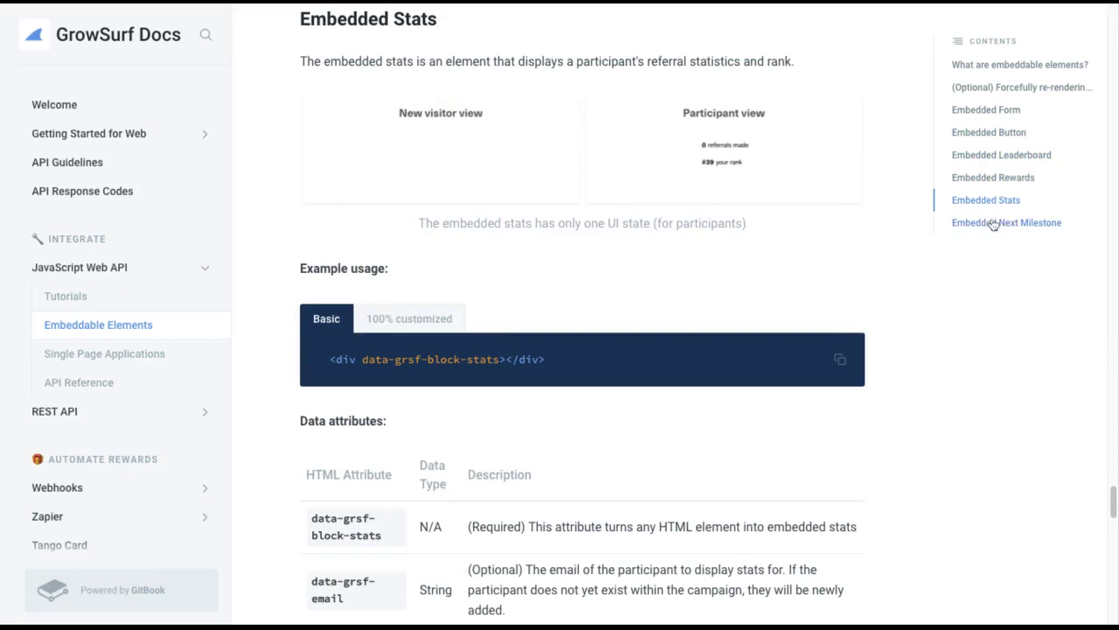
click(993, 224)
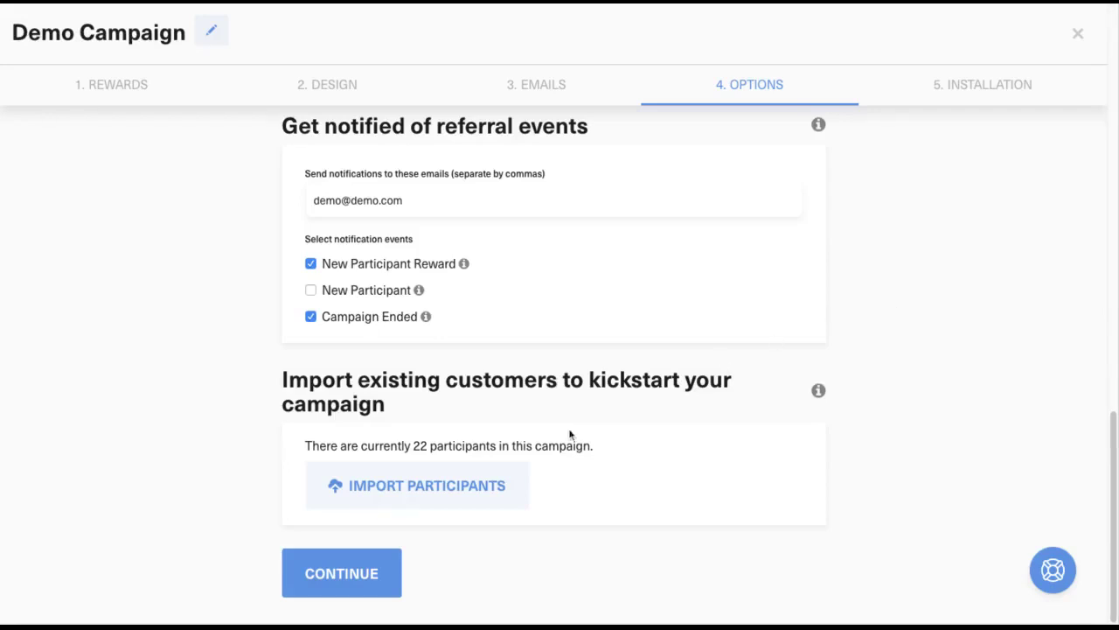
Step: Start importing participants into the Demo Campaign and continue with only the Email column selected for import
click(479, 486)
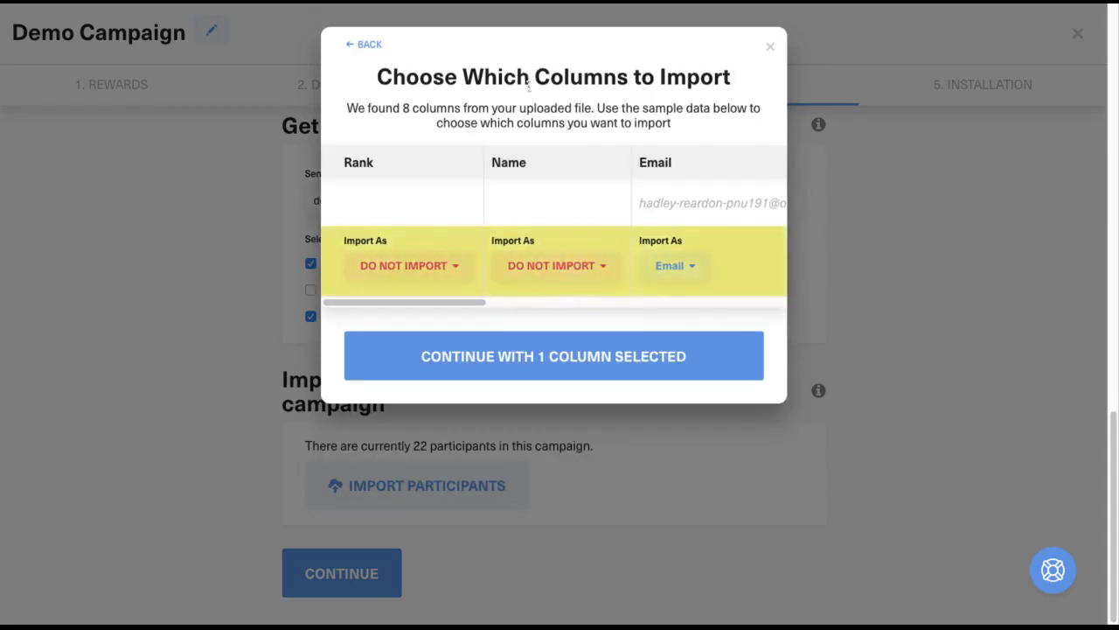
scroll(482, 306, right, 2)
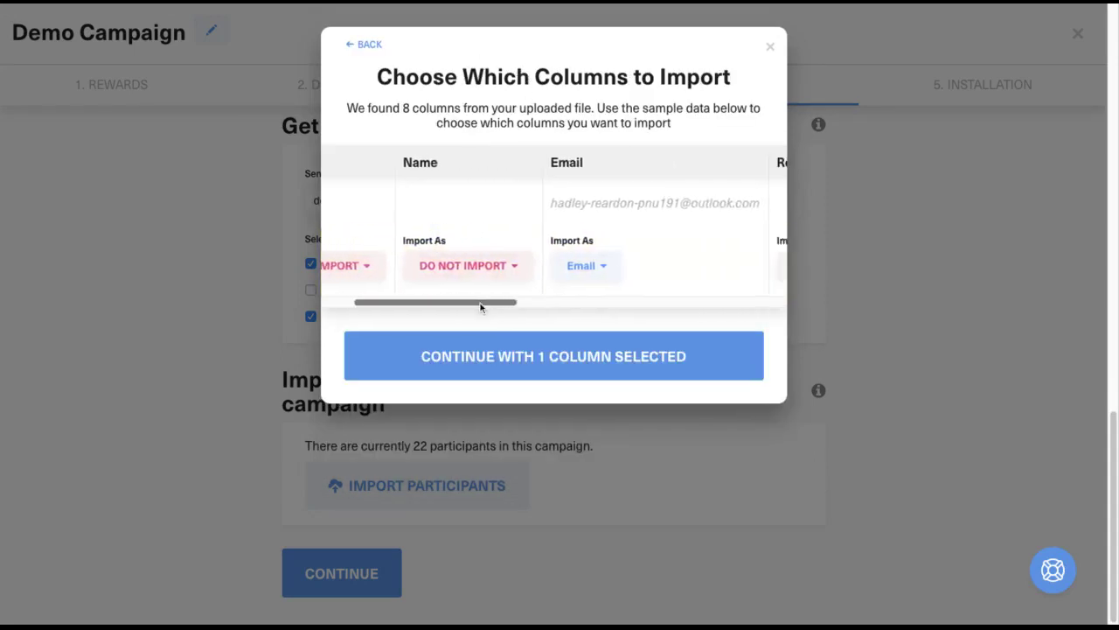
scroll(480, 306, right, 4)
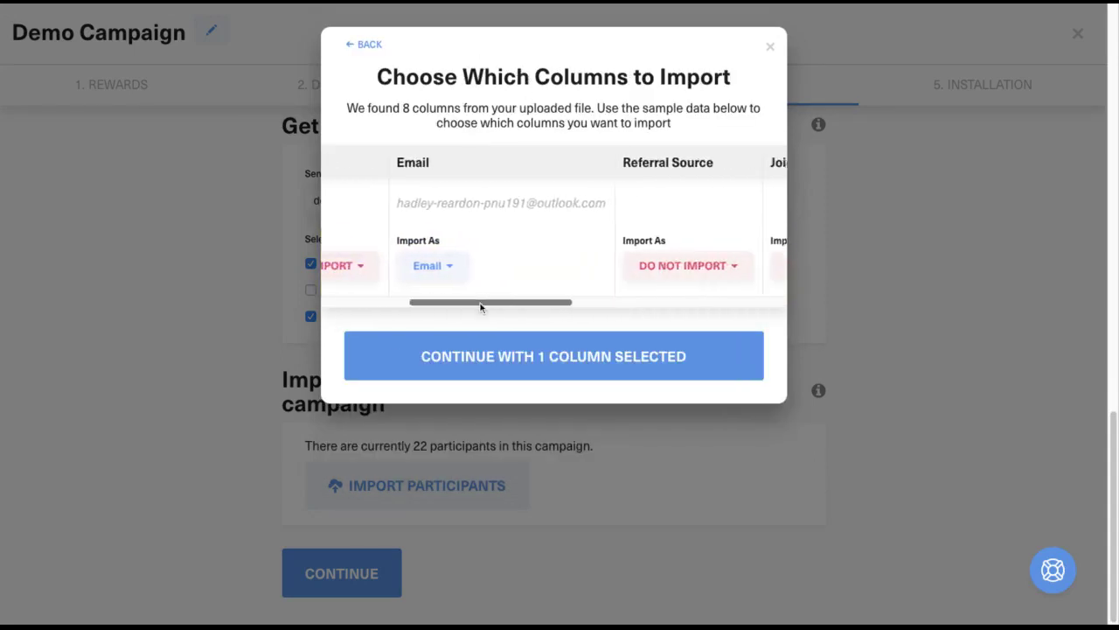
click(608, 349)
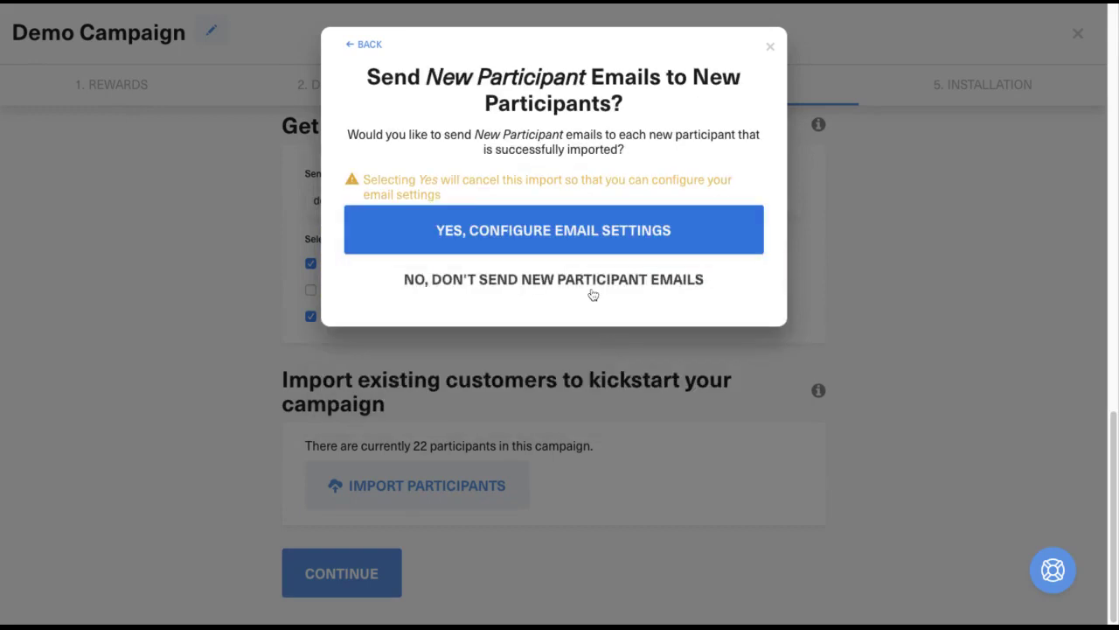